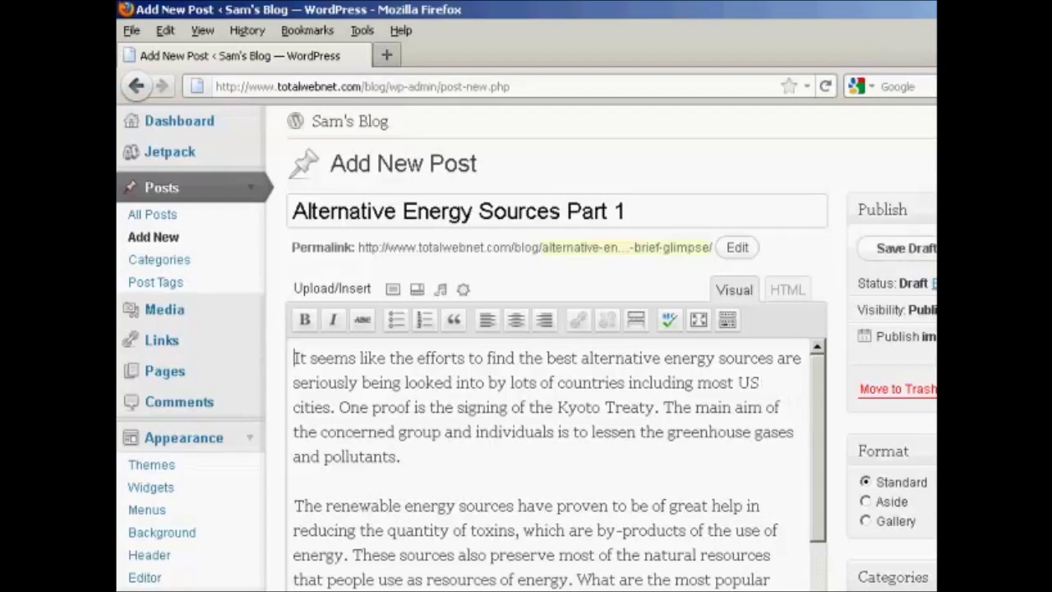
Scroll down the Add New Post page to the Featured Image box in the right column.
scroll(526, 345, down, 2)
scroll(526, 345, down, 3)
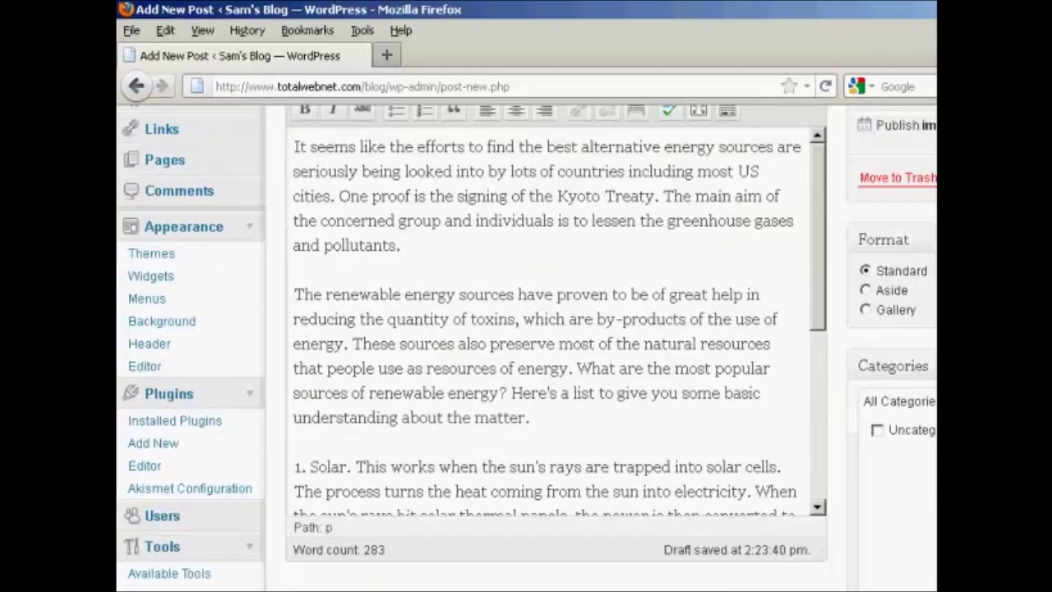
scroll(526, 329, down, 4)
scroll(526, 328, down, 4)
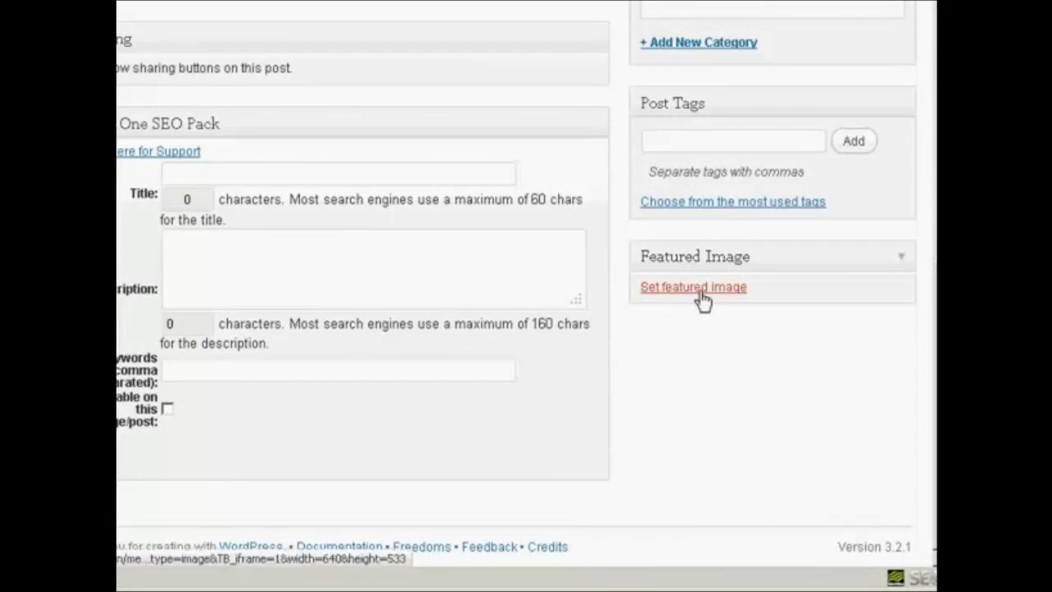
Open Set featured image, check the From URL and Media Library tabs, then return to From Computer.
click(702, 301)
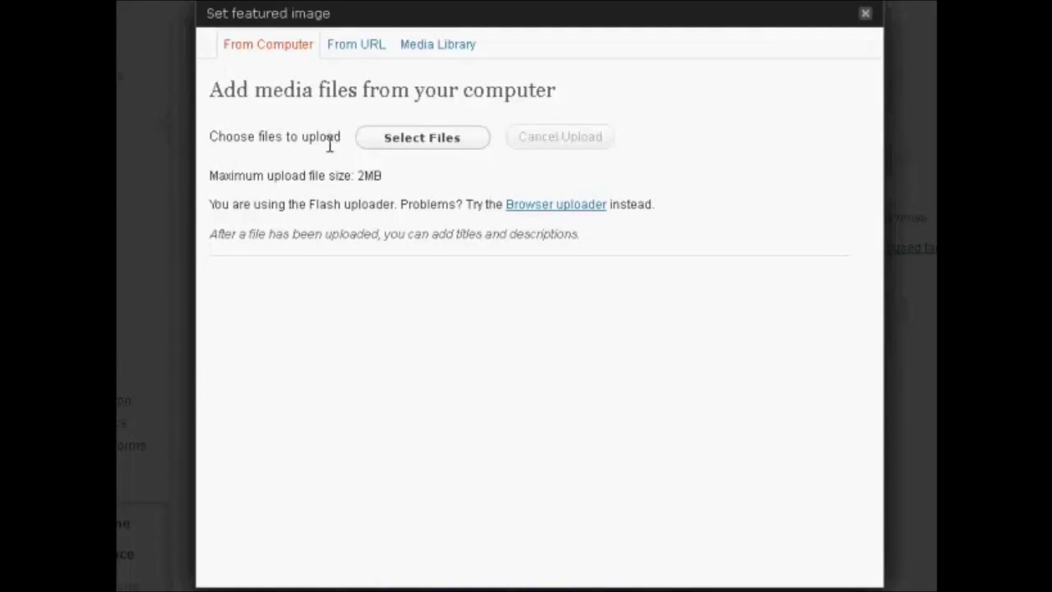
click(369, 50)
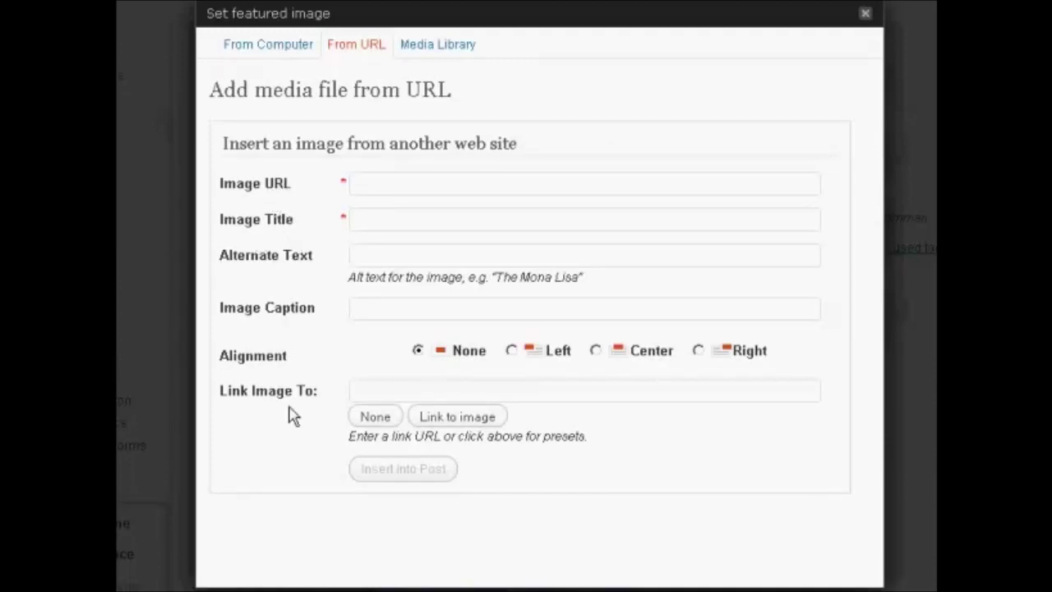
click(456, 54)
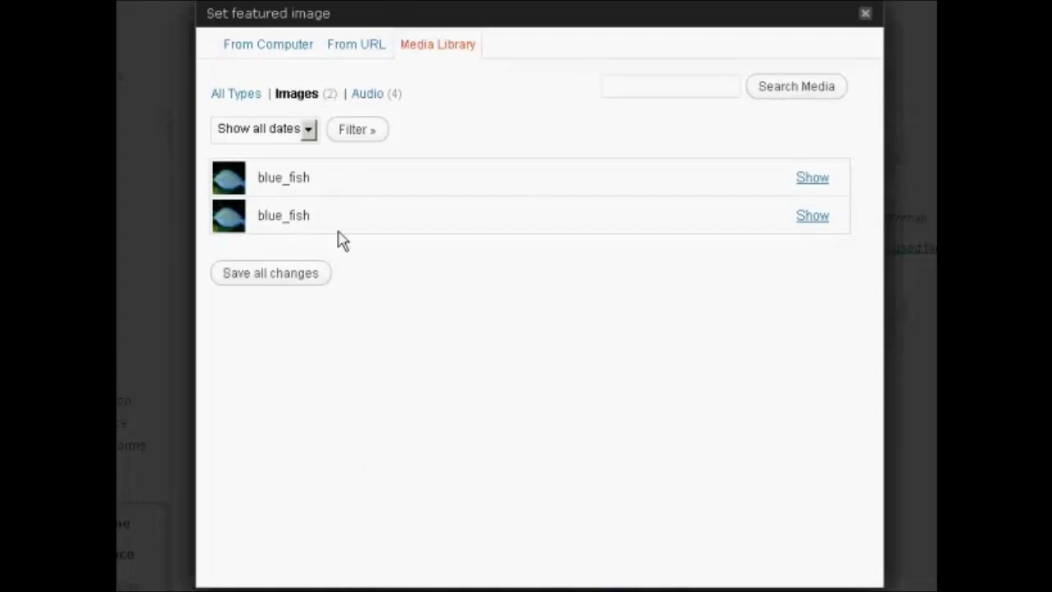
click(265, 55)
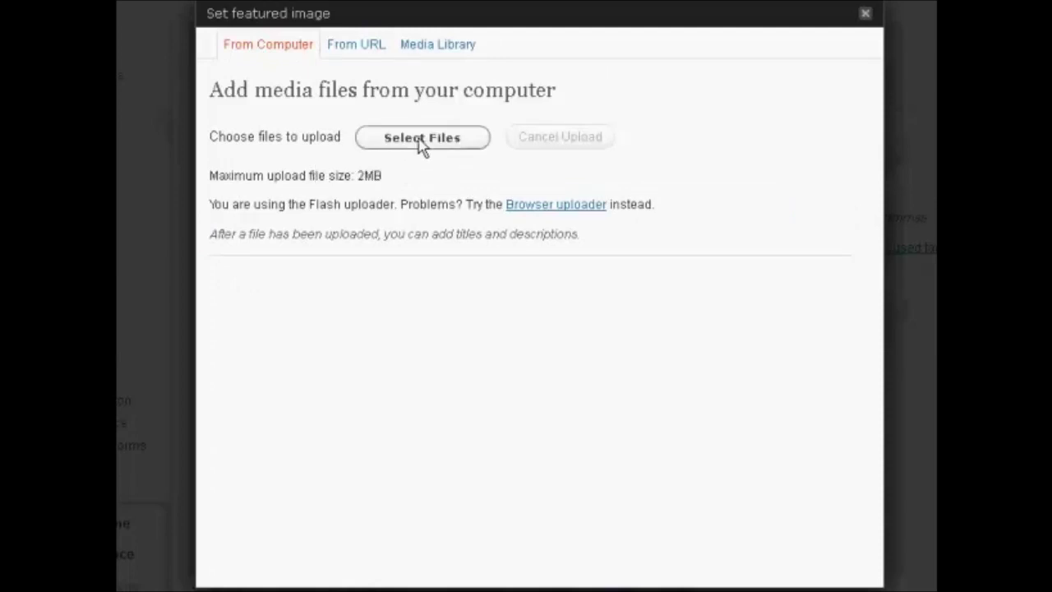
click(436, 146)
Upload blue-s.png from the WordPress Logo folder to the media library.
click(436, 145)
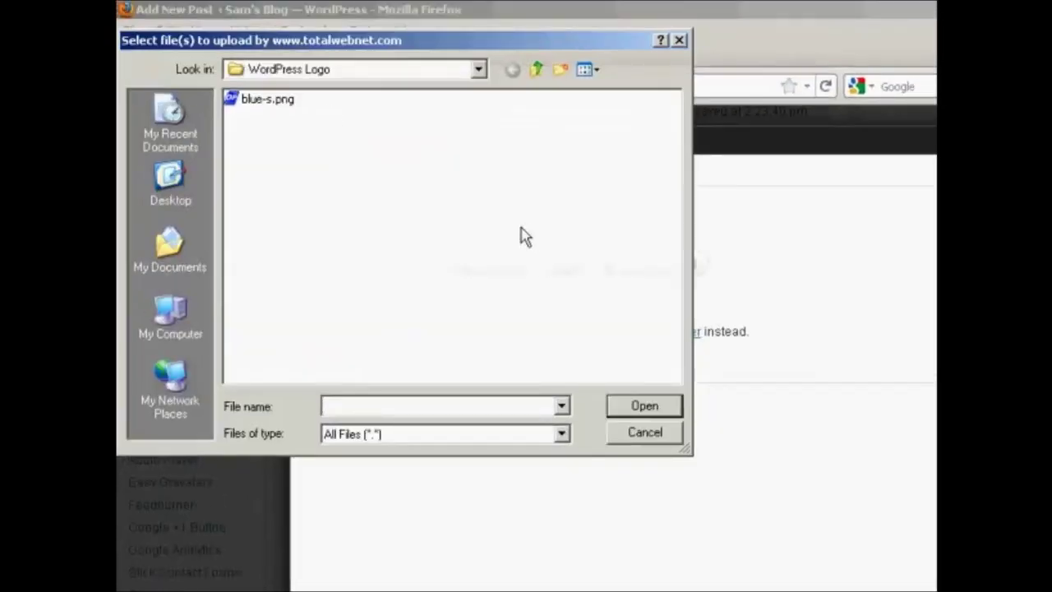
click(280, 107)
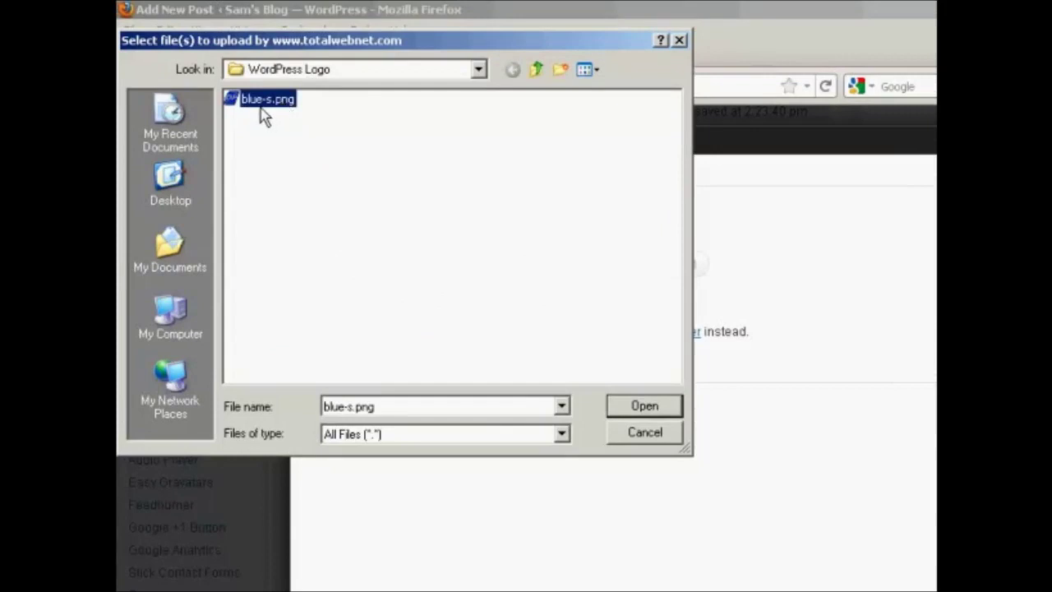
click(646, 407)
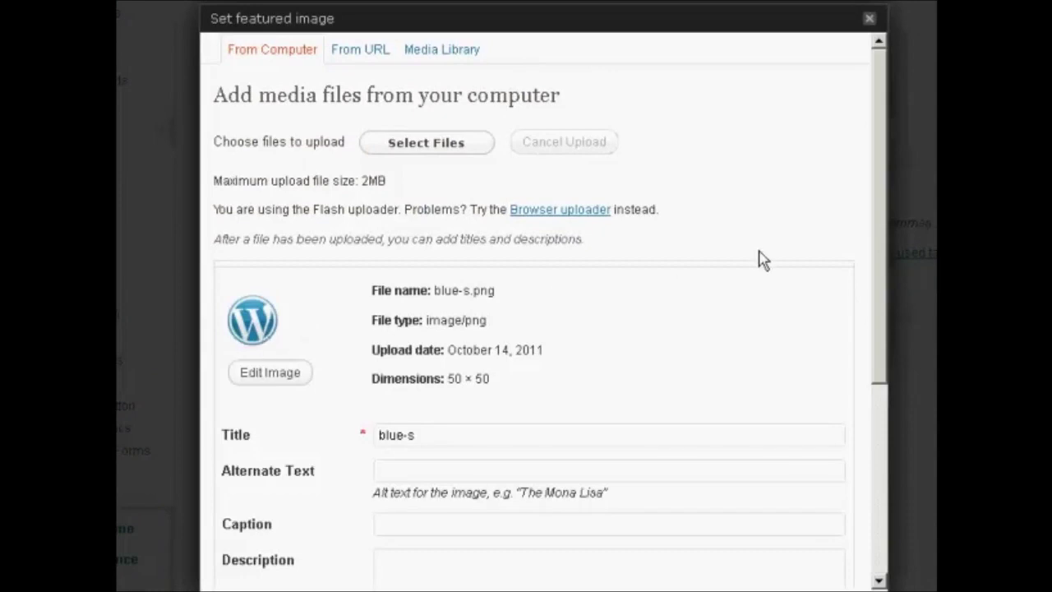
Give the logo the alternate text 'Wordpress Logo', keeping Left alignment and Full Size.
drag(879, 123, 879, 135)
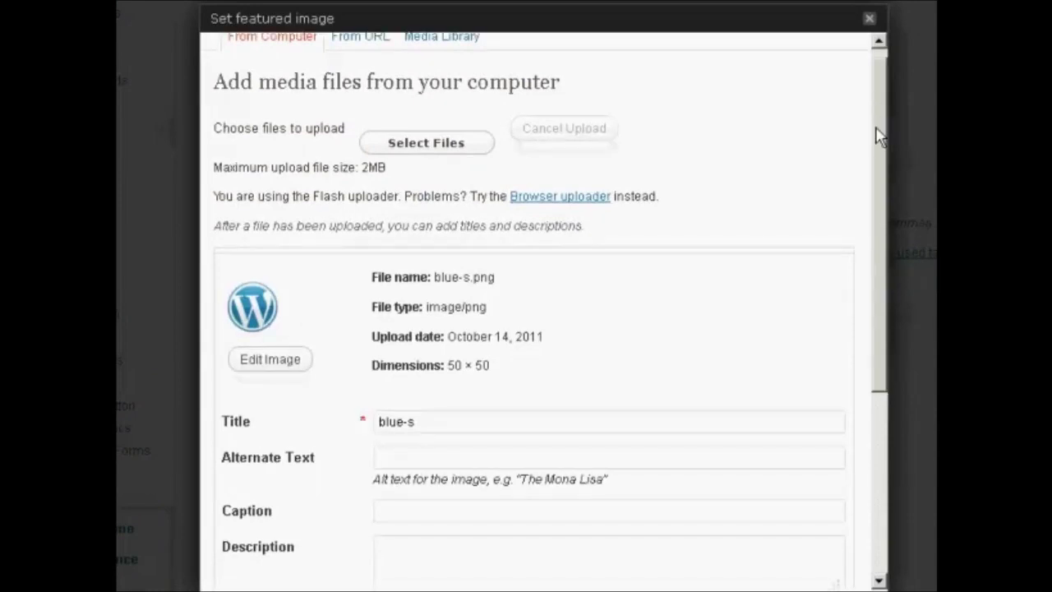
scroll(849, 276, down, 1)
scroll(849, 275, down, 3)
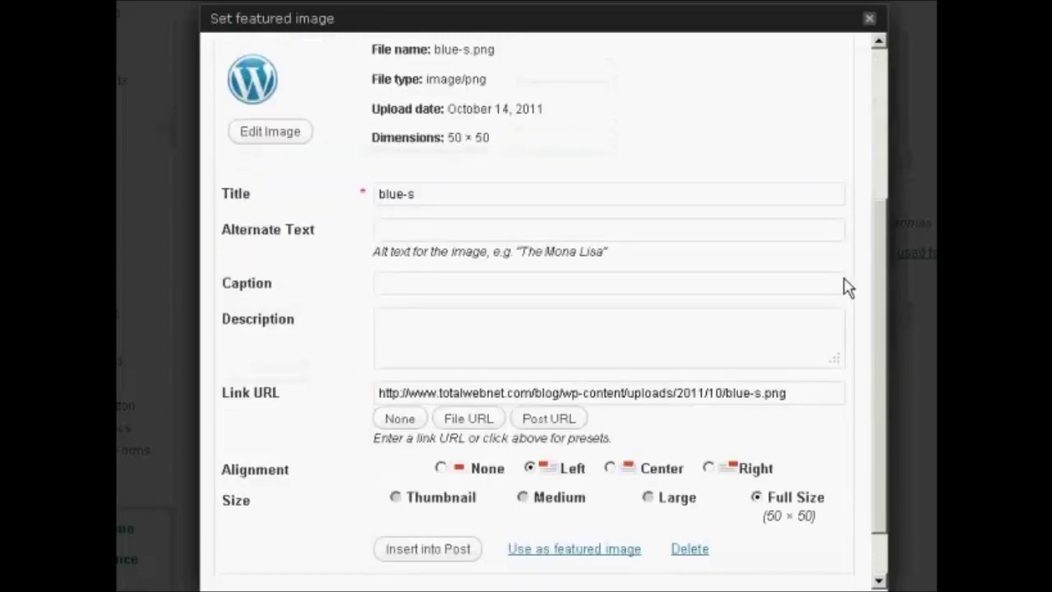
click(387, 207)
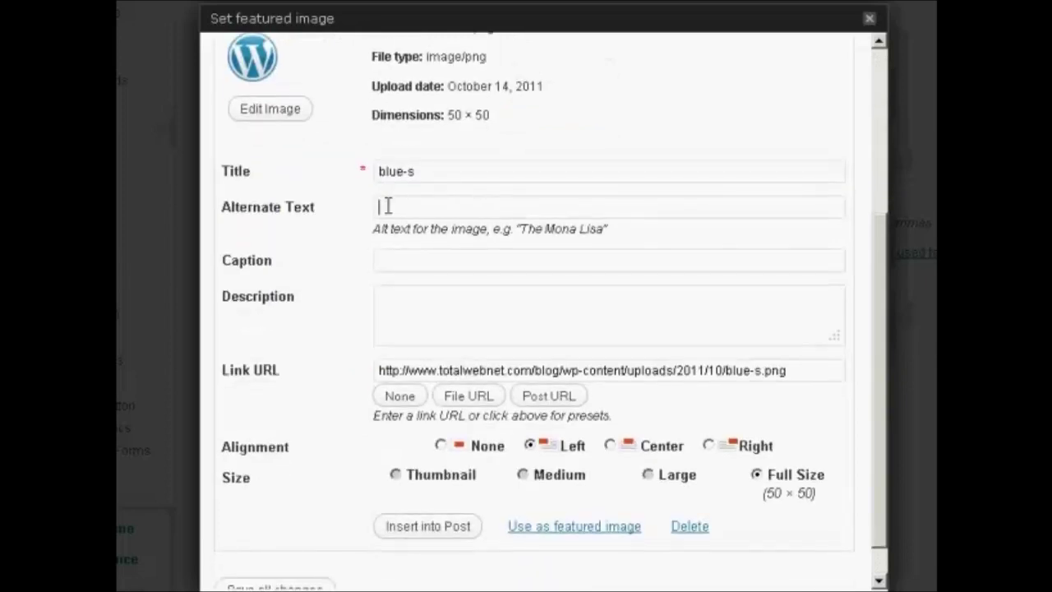
text(W)
text(ordpress Logo)
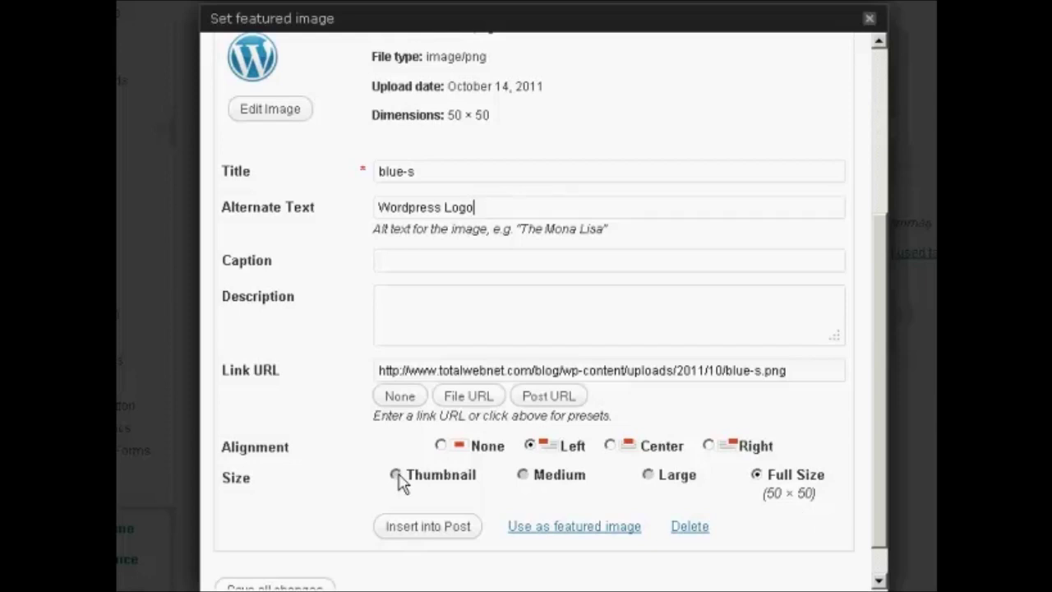
Insert the logo at the start of the post text, publish it, and view it live.
click(452, 533)
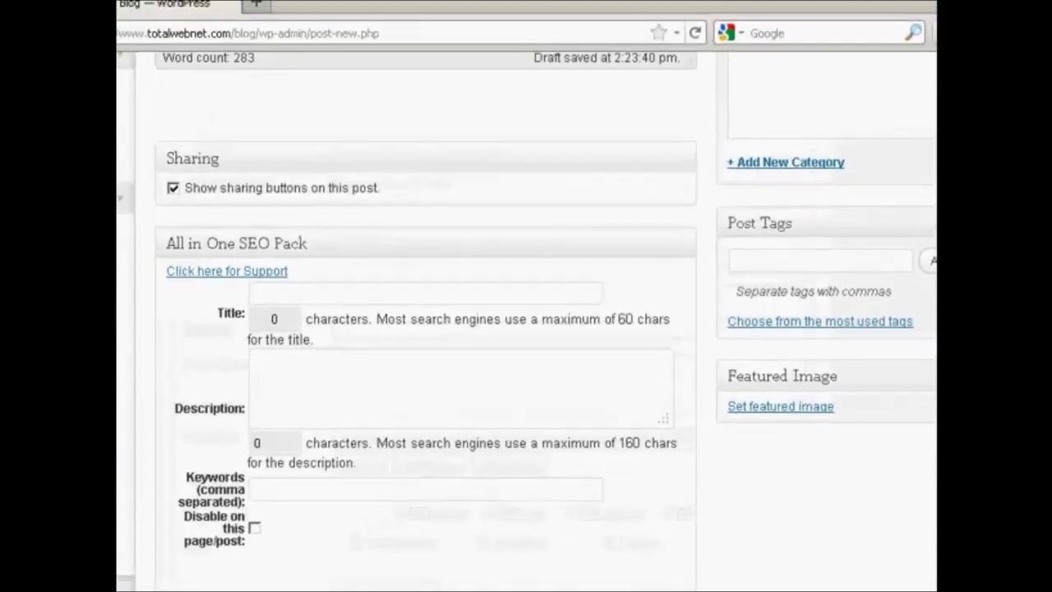
scroll(402, 329, up, 3)
scroll(403, 329, up, 5)
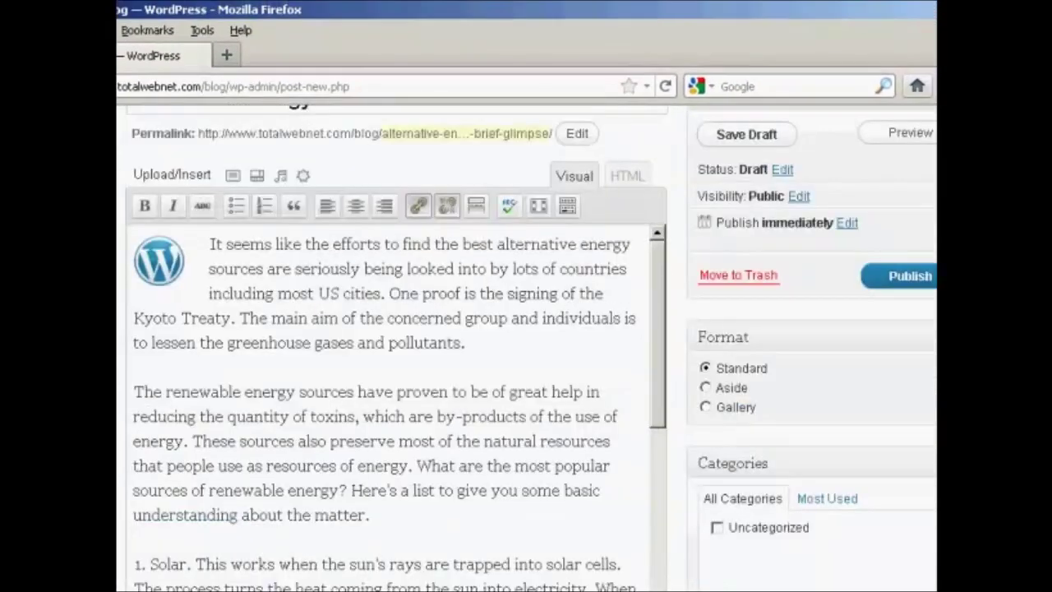
scroll(894, 277, up, 1)
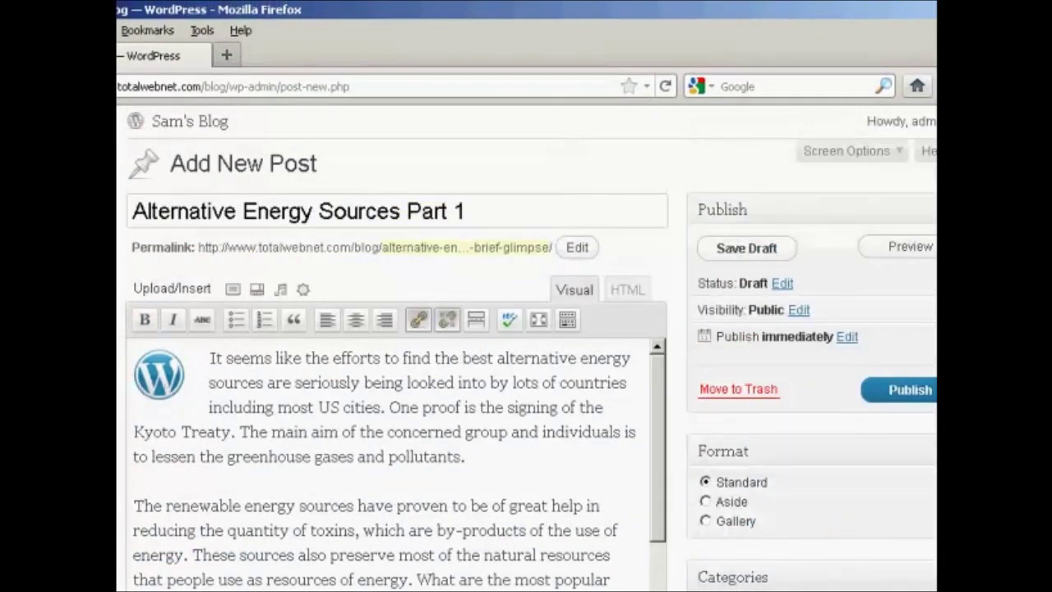
click(919, 393)
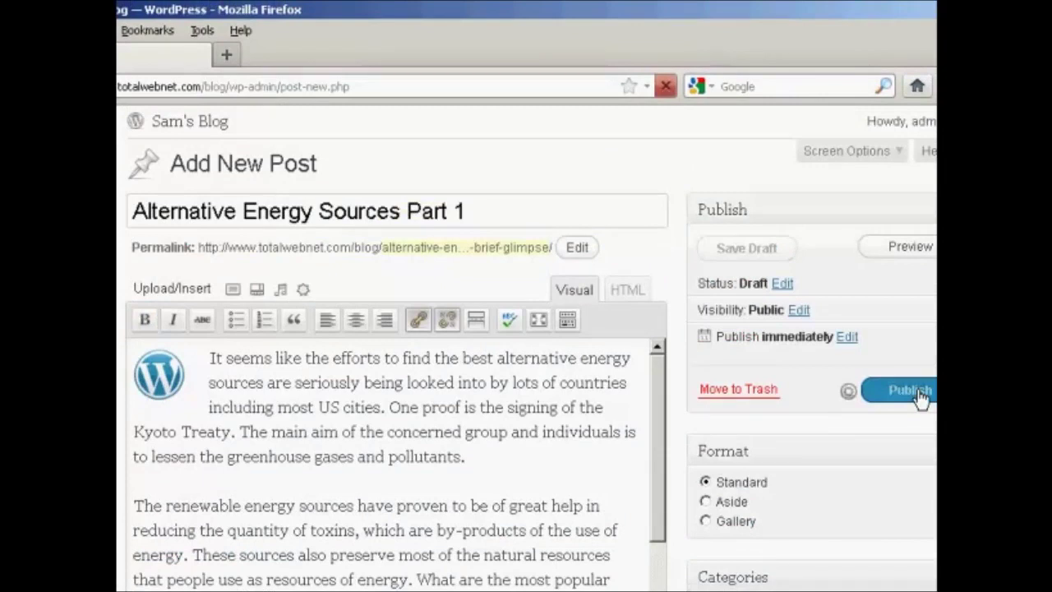
click(260, 212)
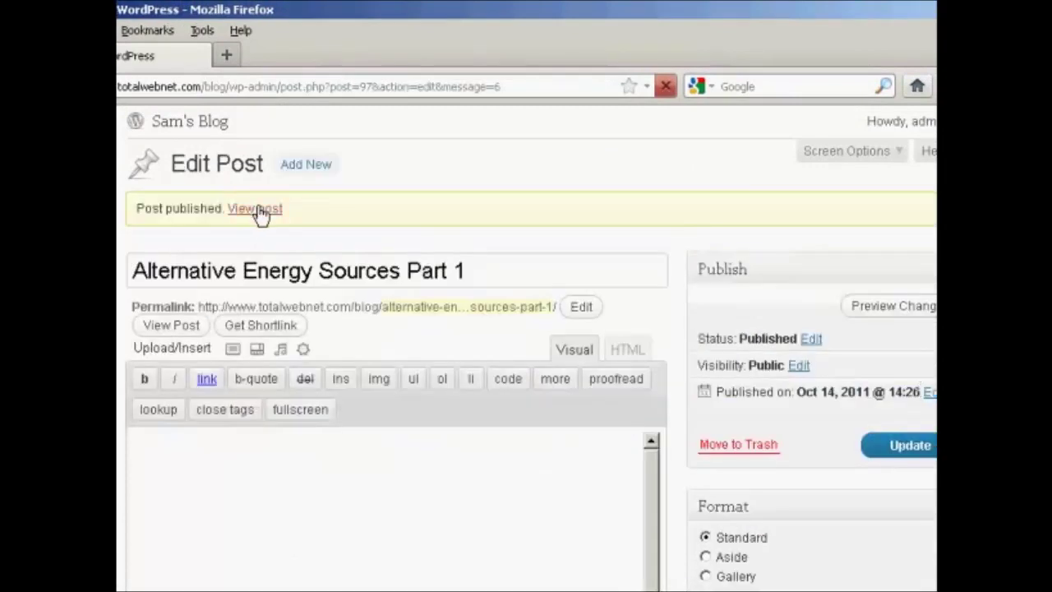